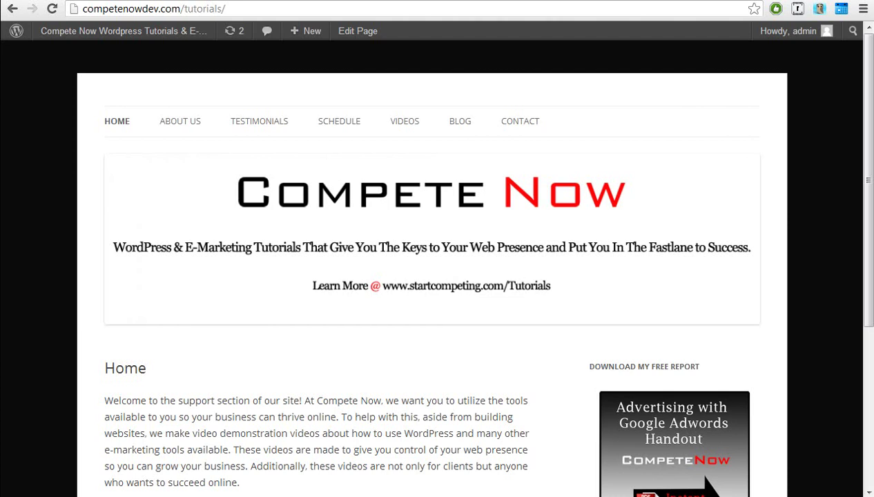
Step: Go from the admin dashboard to the Add New Plugins page
mouse_move(168, 36)
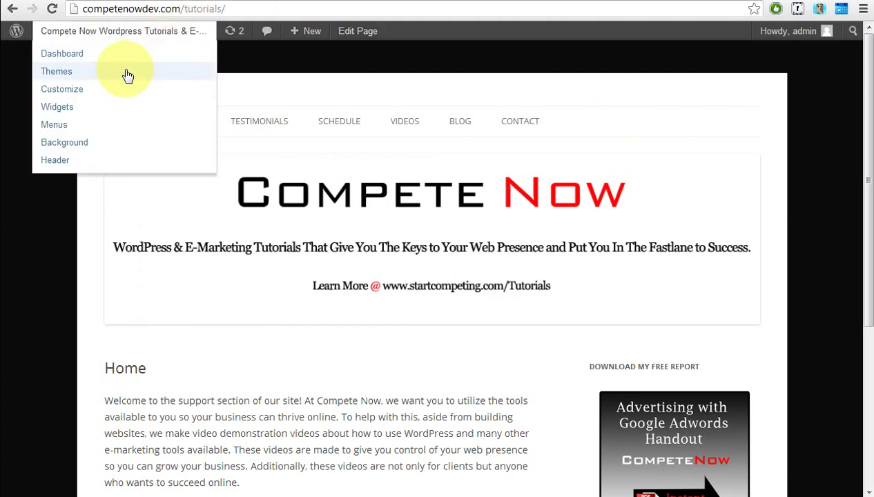
left_click(105, 61)
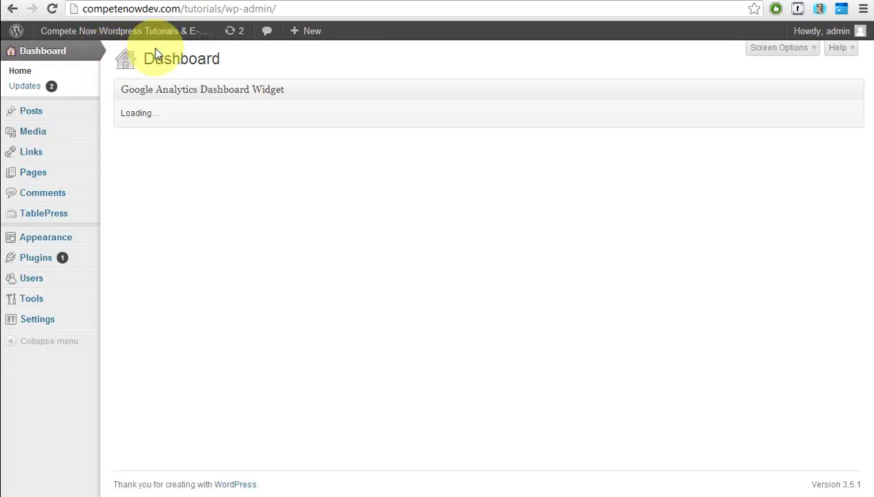
mouse_move(35, 258)
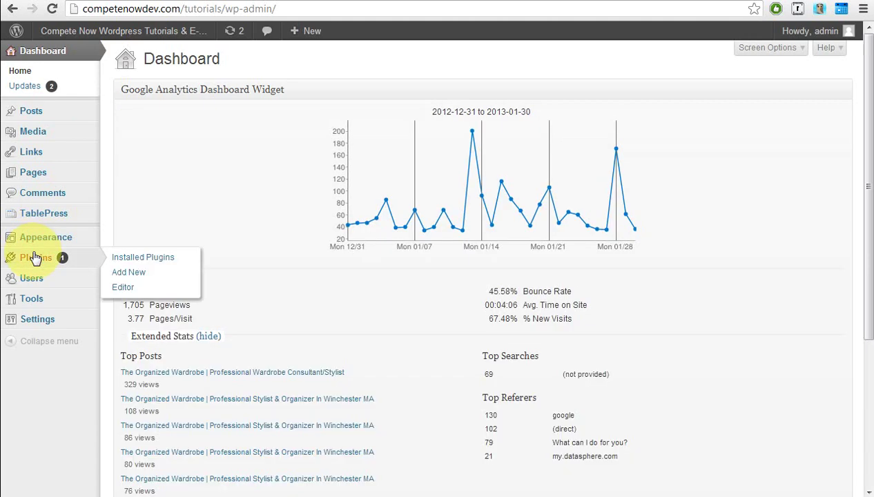
left_click(114, 272)
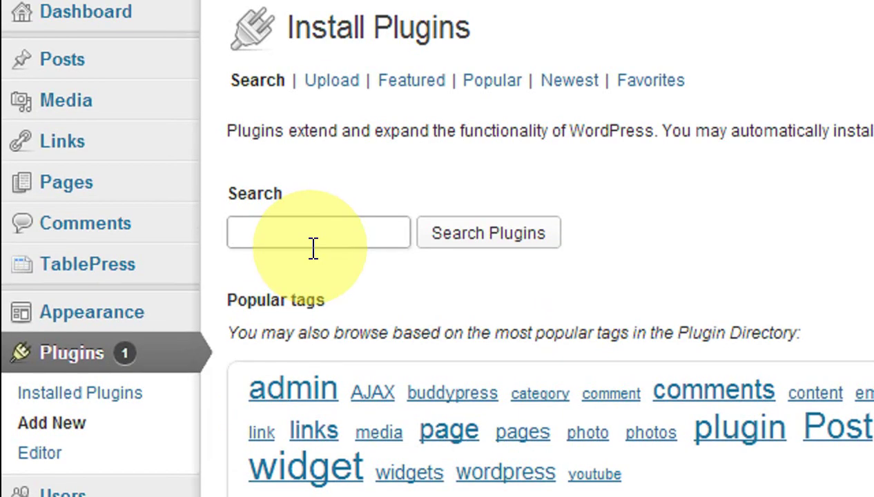
Step: Search for Nice PayPal Button Lite, install it with confirmation, and activate it
type("Nice")
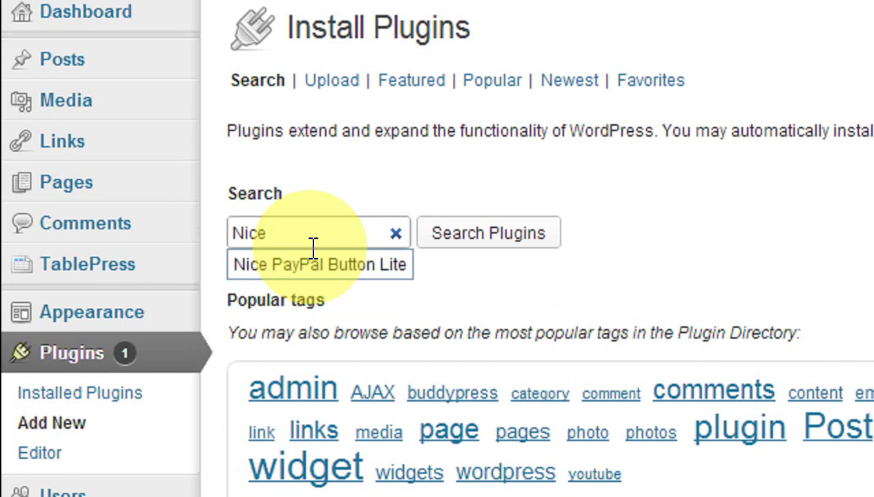
key("Down")
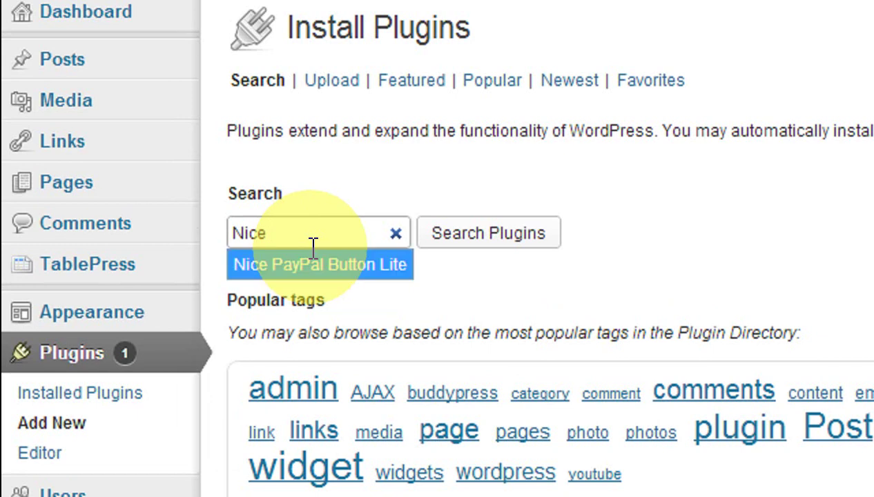
key("Return")
left_click(466, 235)
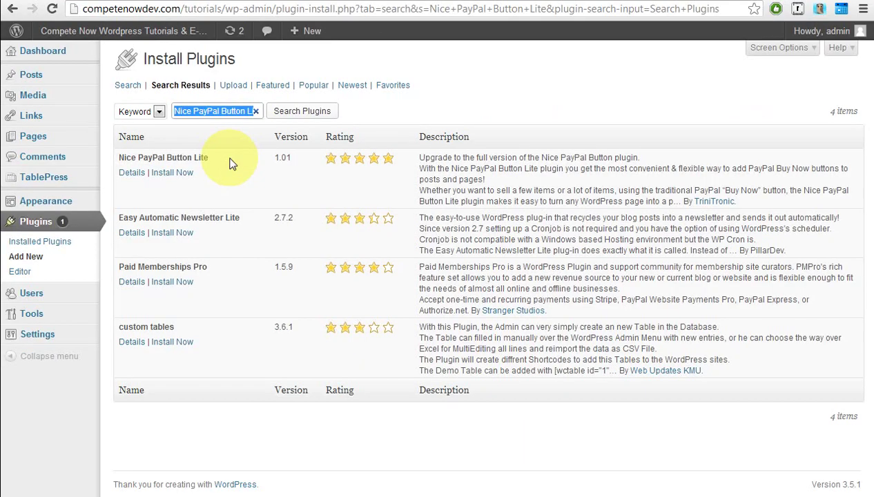
left_click(173, 173)
left_click(459, 259)
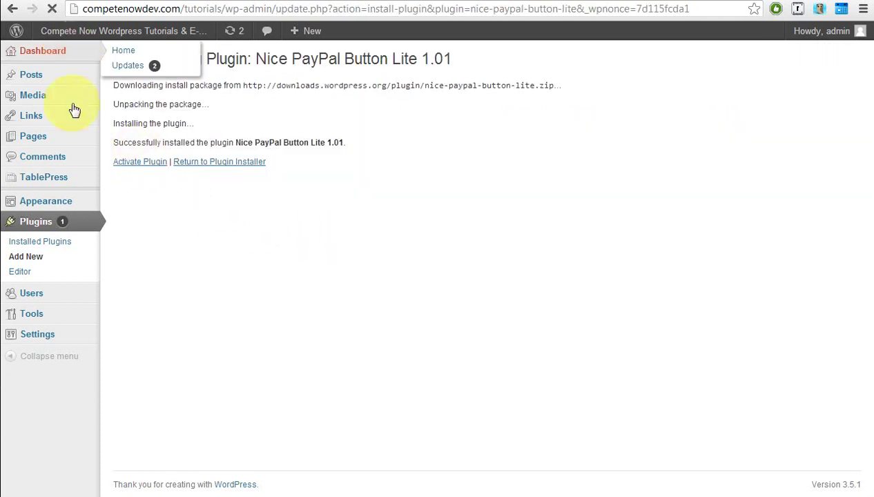
left_click(76, 157)
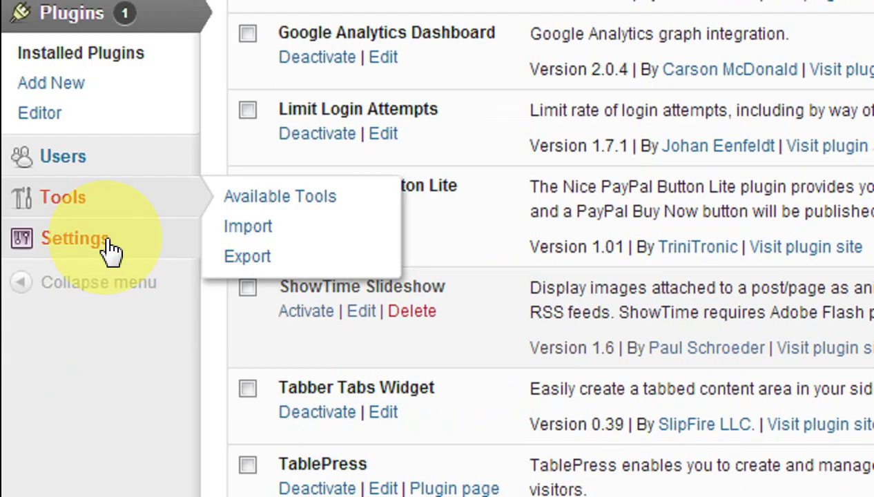
Step: Review the plugin's PayPal email and currency fields, then save with USD, US and test mode off
mouse_move(118, 250)
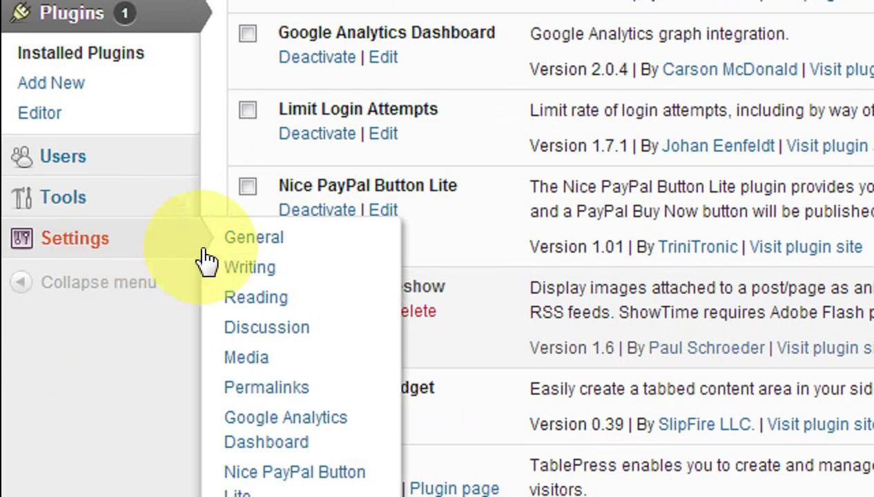
left_click(256, 449)
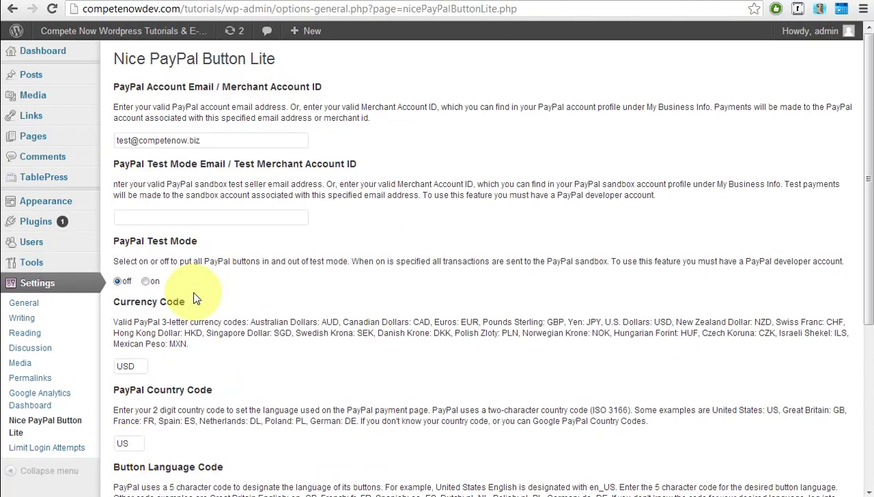
left_click(213, 140)
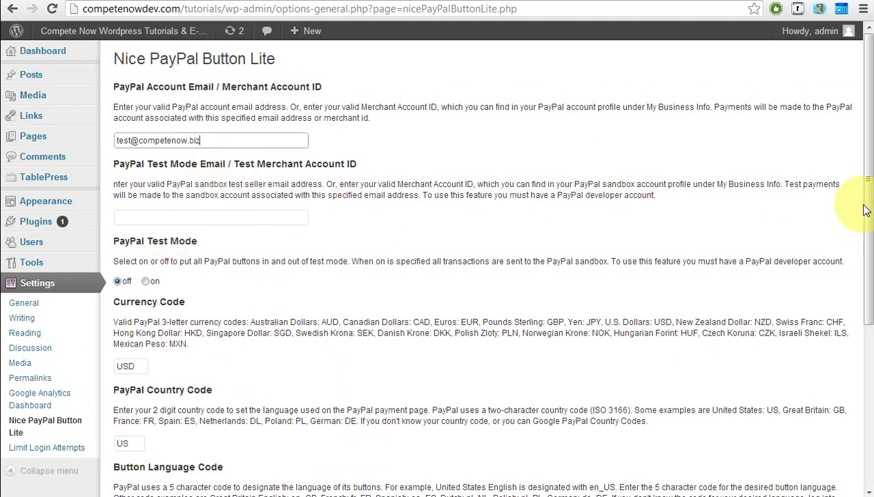
scroll(863, 214, "down", 1)
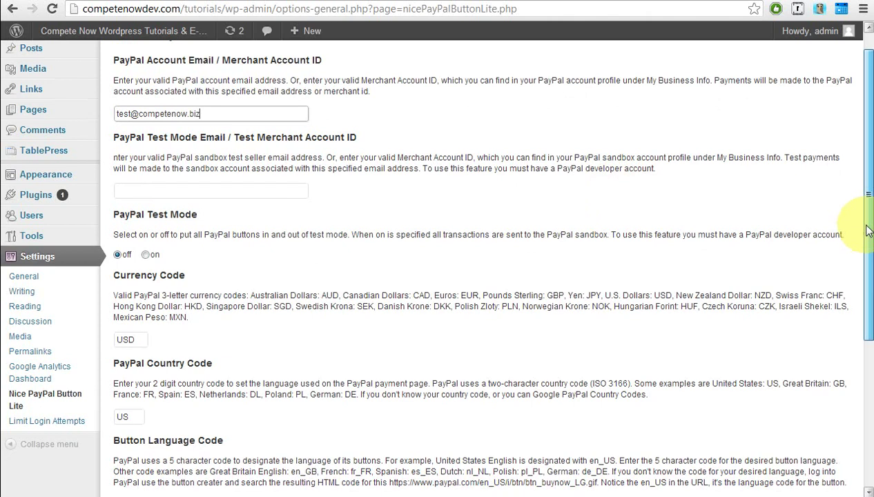
left_click_drag(863, 221, 860, 332)
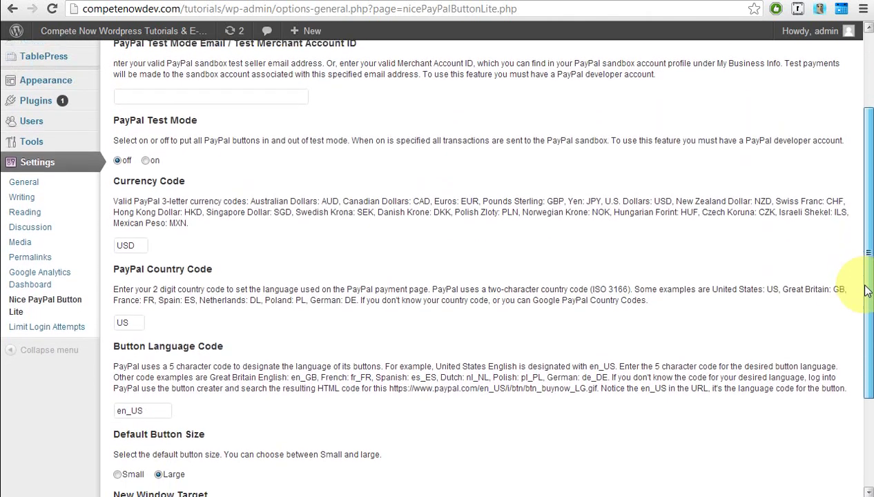
left_click(145, 209)
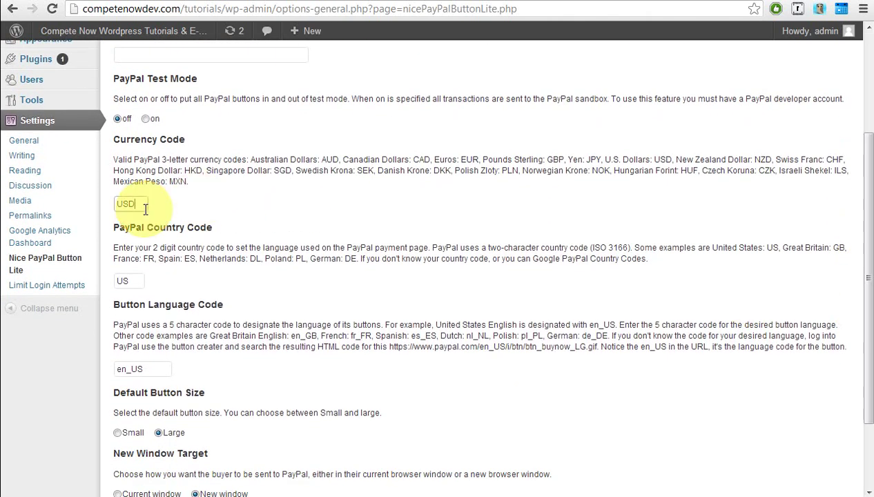
left_click_drag(867, 216, 726, 289)
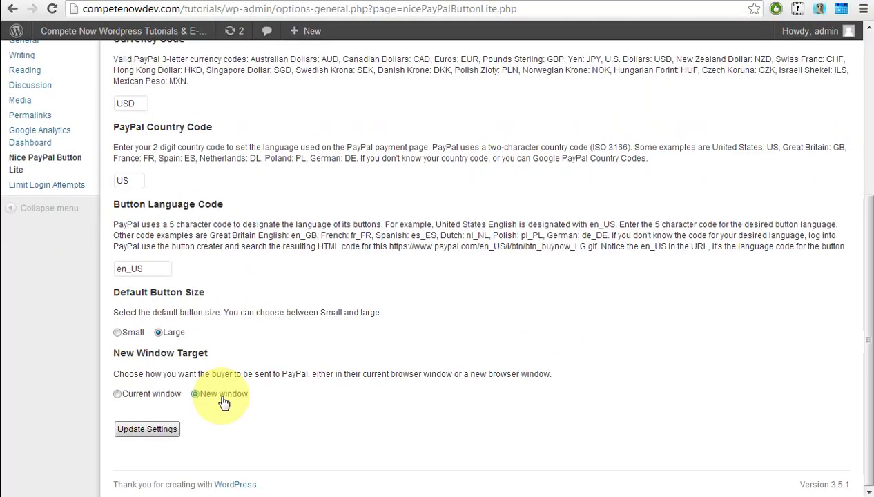
left_click(325, 355)
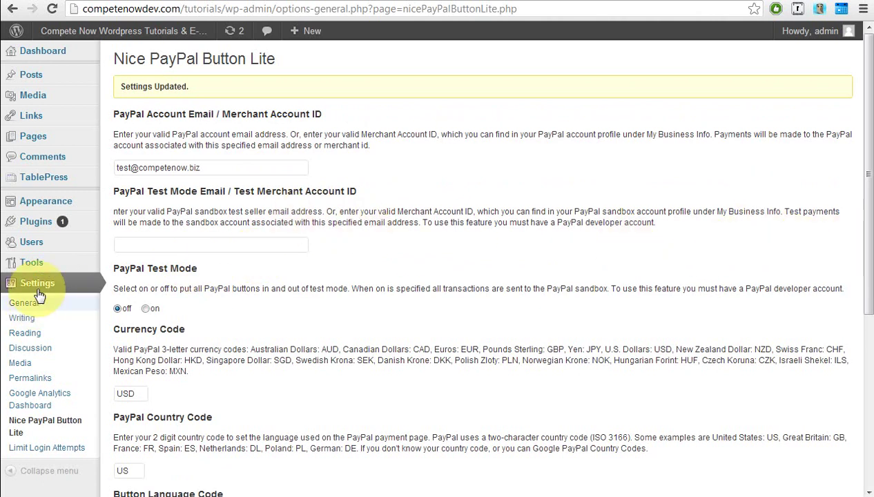
Step: Open the Installed Plugins list to reach the Nice PayPal Button Lite plugin site
left_click(35, 222)
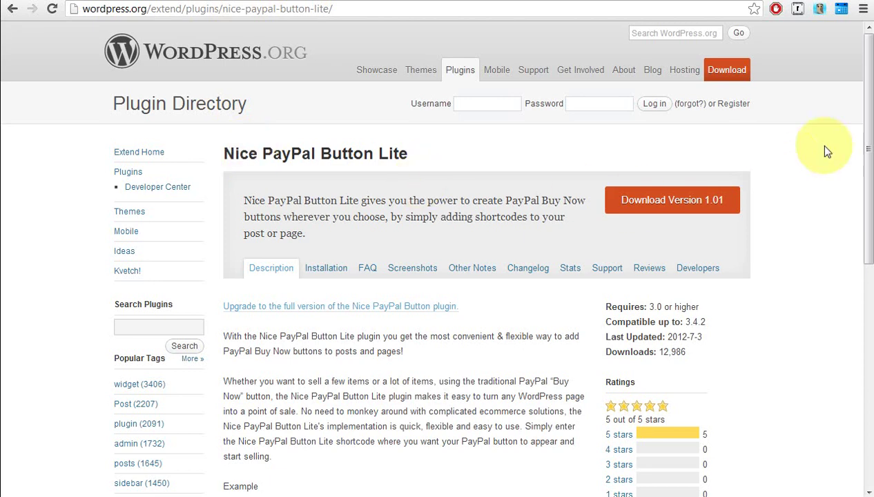
Step: Open the About Us page in the editor and delete its [table id=1 /] shortcode
left_click(12, 8)
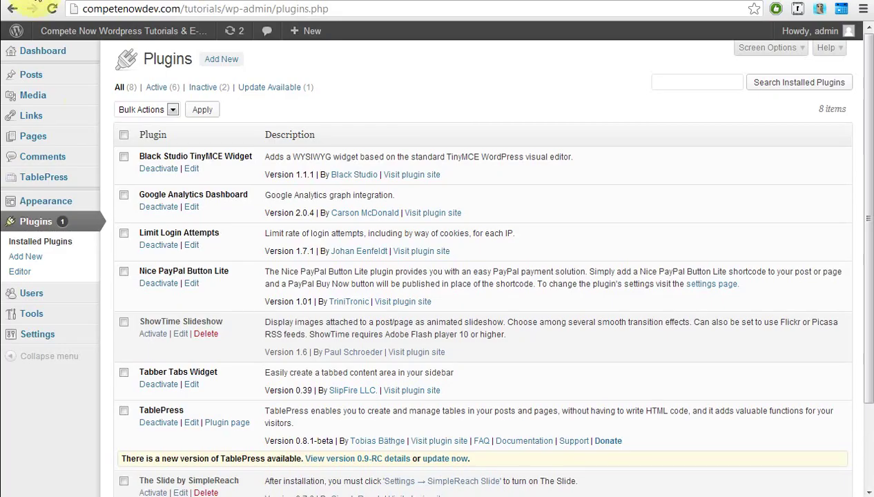
mouse_move(78, 96)
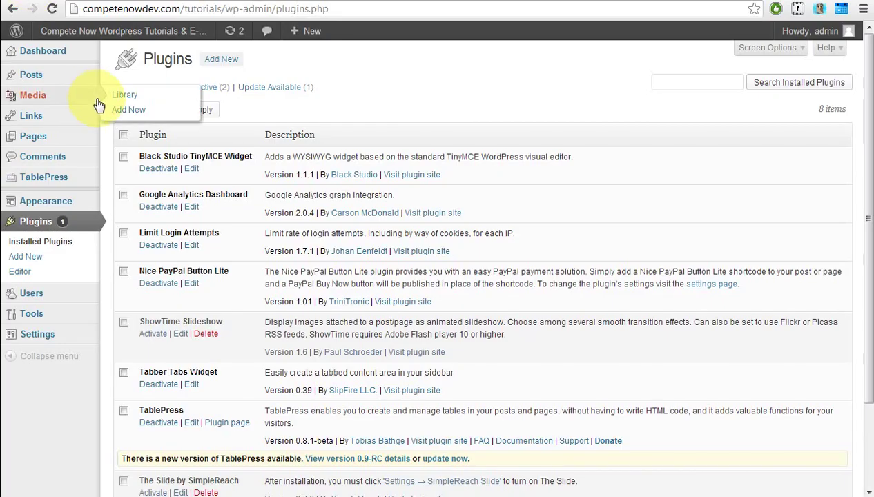
left_click(132, 33)
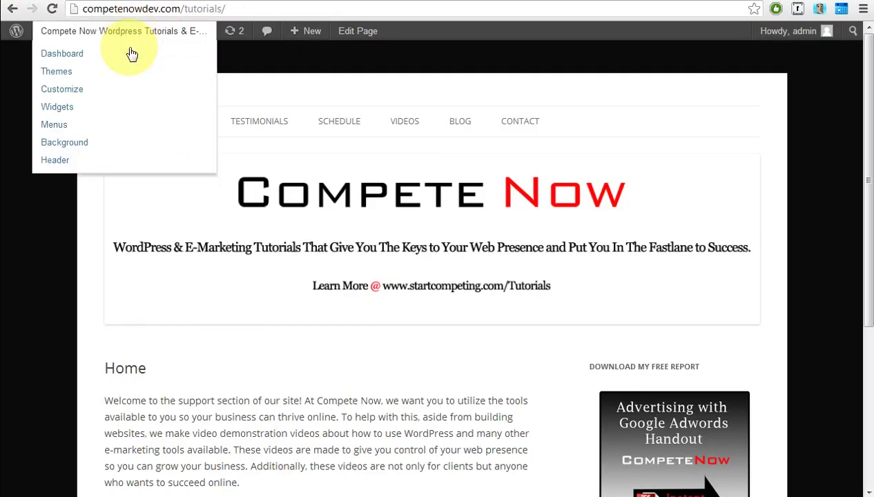
scroll(238, 299, "down", 1)
scroll(238, 298, "up", 1)
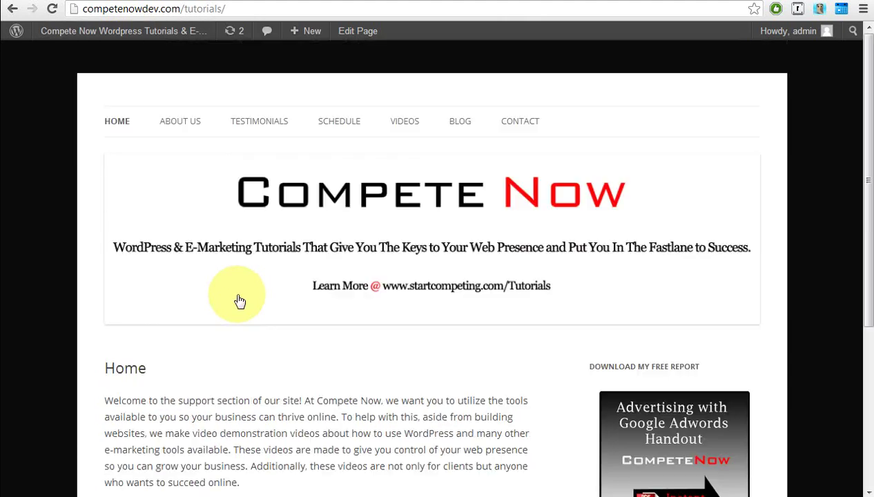
mouse_move(181, 126)
left_click(194, 159)
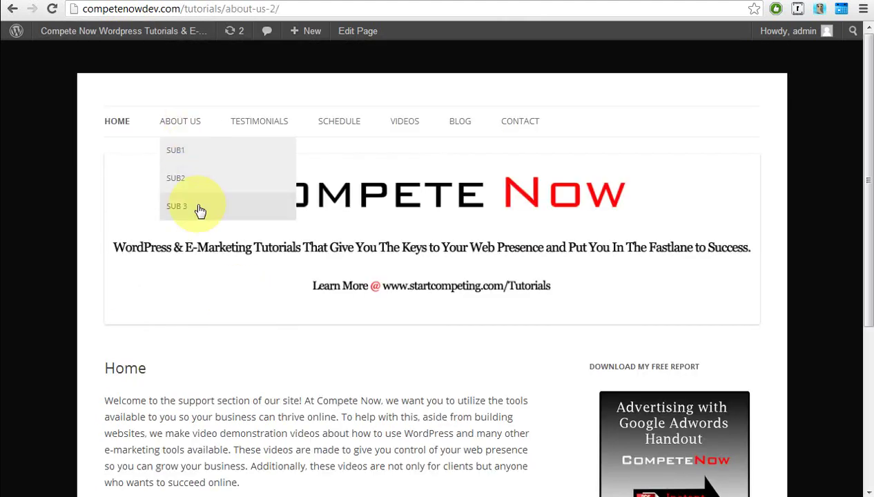
left_click(113, 435)
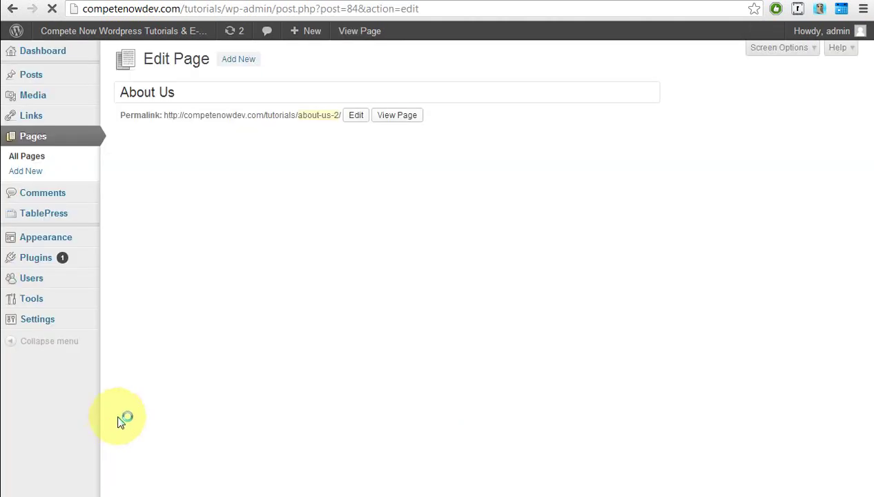
left_click(276, 295)
key("ctrl+a")
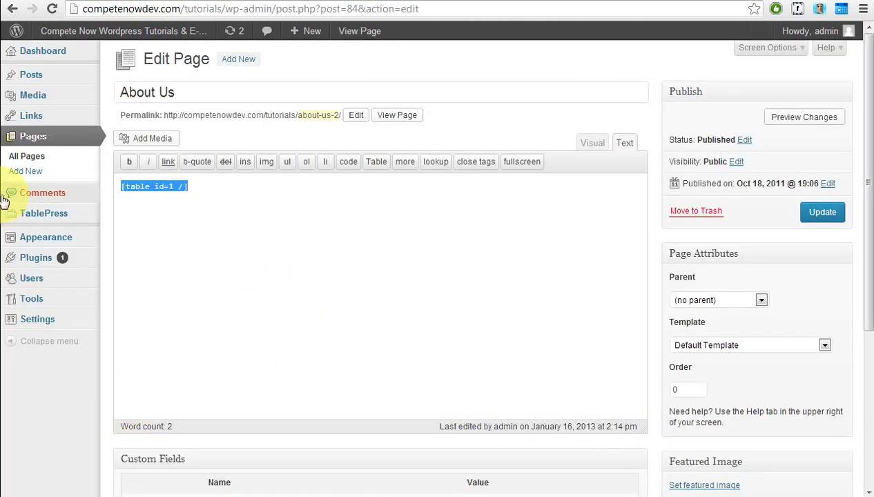
key("BackSpace")
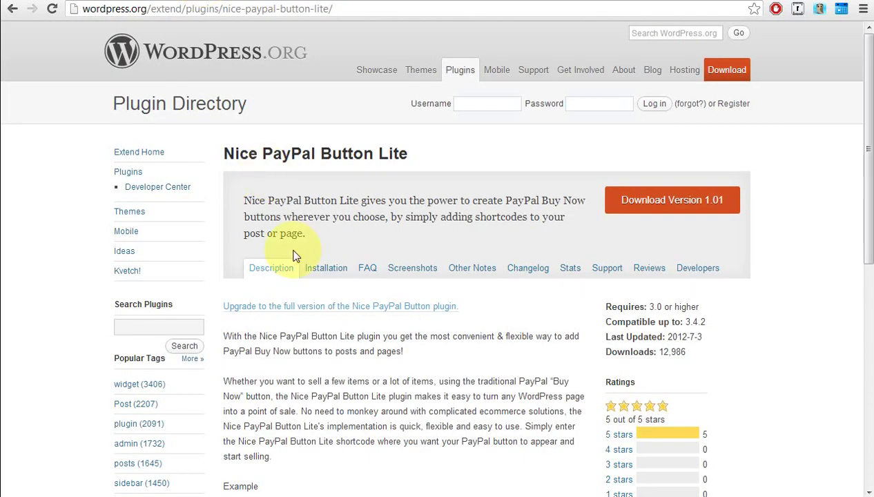
Step: Copy the example nicepaypallite shortcode from the plugin's page
scroll(279, 348, "down", 2)
scroll(278, 347, "down", 2)
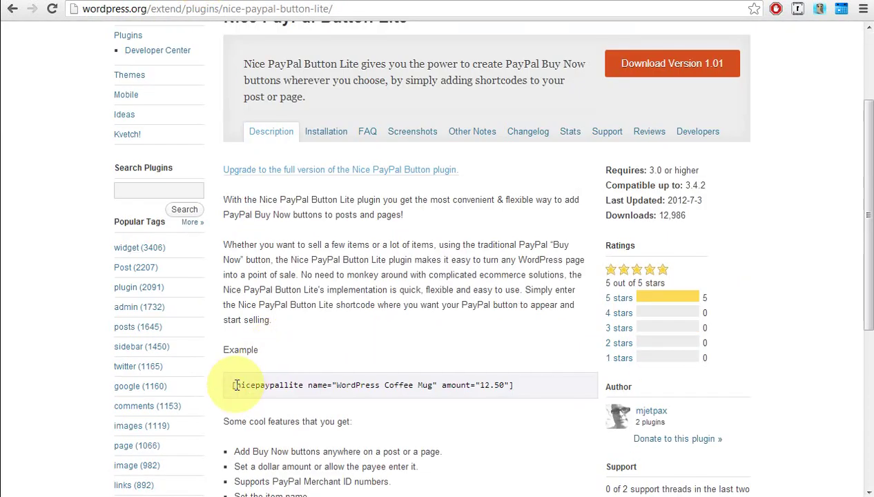
left_click(530, 393)
left_click_drag(530, 392, 222, 388)
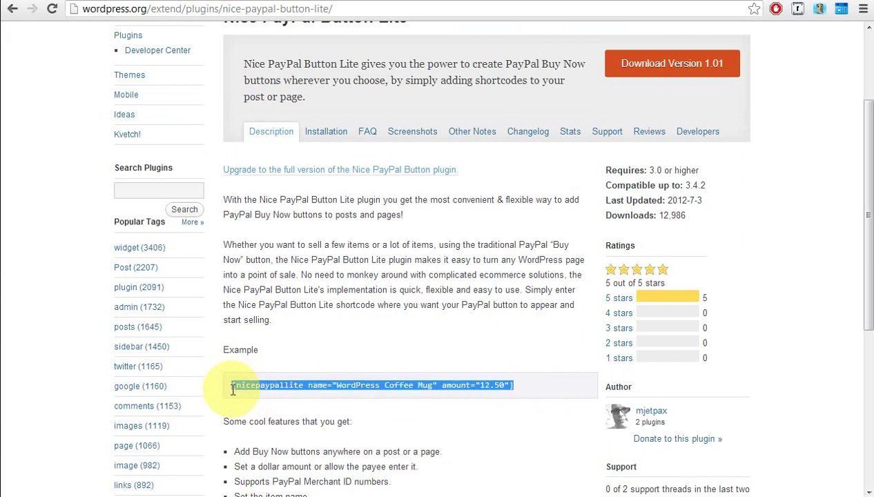
right_click(236, 390)
left_click(266, 397)
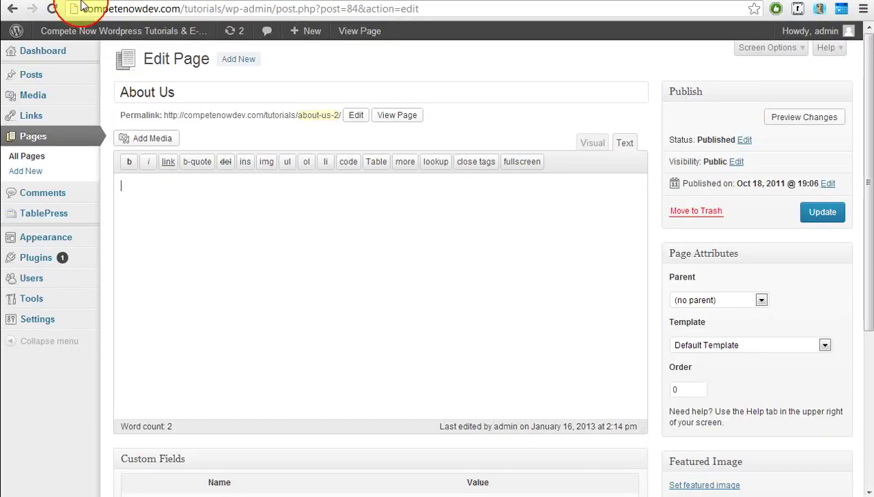
Step: Paste the copied shortcode into the About Us content and switch to the Visual view
right_click(158, 192)
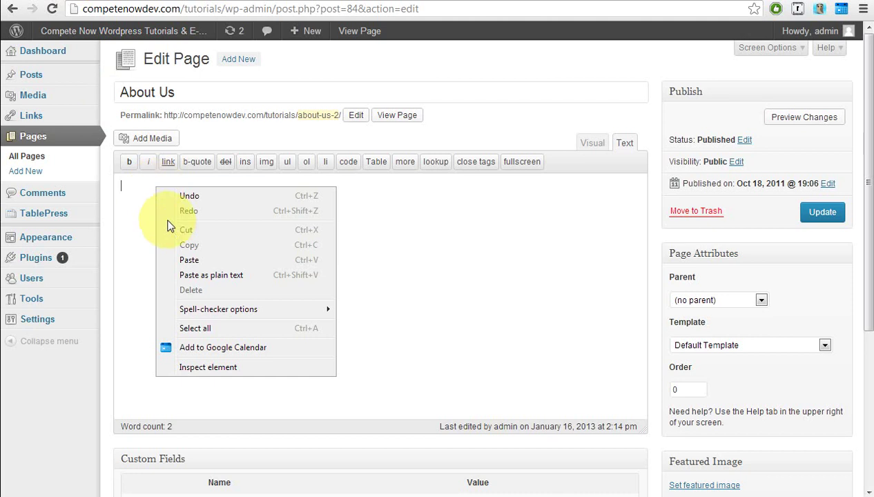
left_click(181, 257)
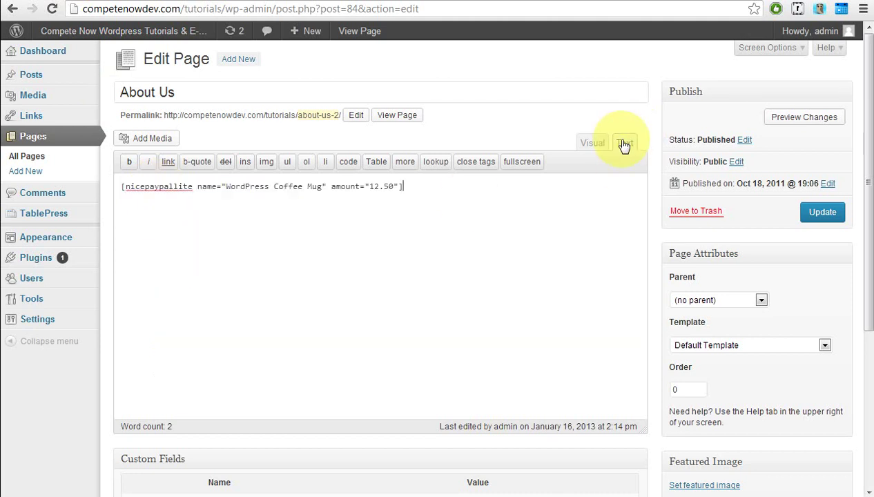
left_click(588, 142)
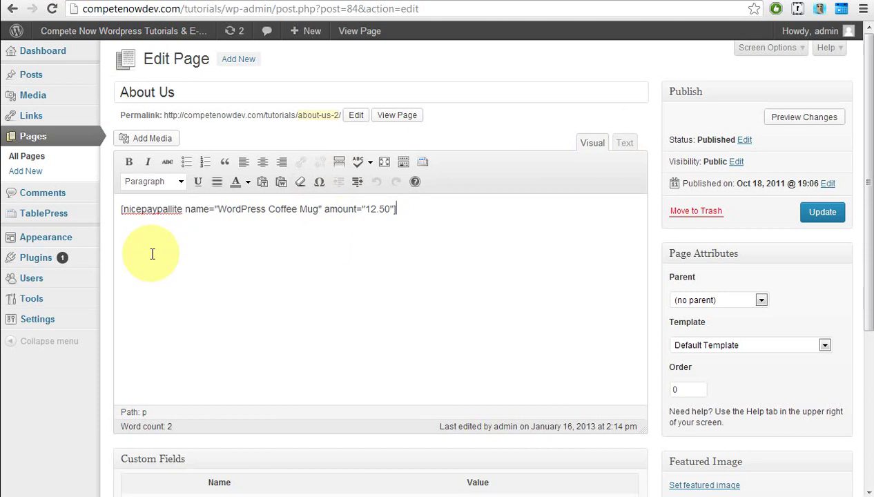
Step: Rename the shortcode's product from WordPress Coffee Mug to Test Product and update the page
left_click(142, 209)
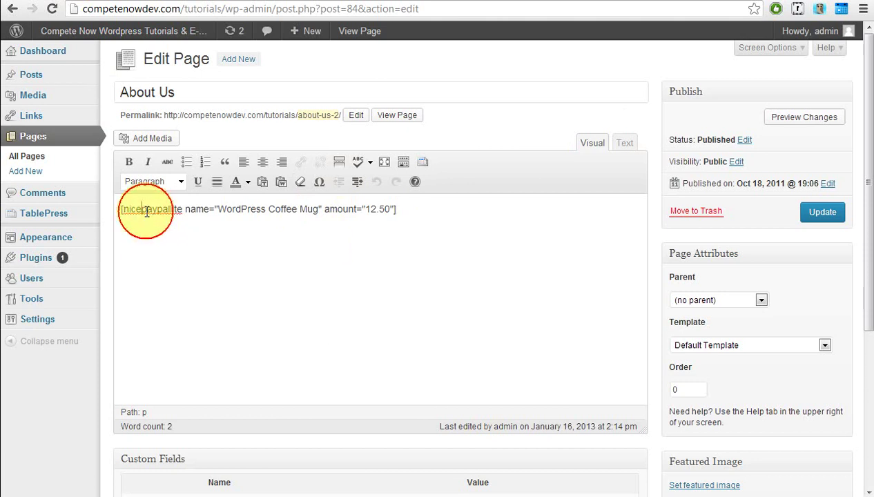
left_click(318, 210)
key("BackSpace")
key("BackSpace")
key("BackSpace")
key("BackSpace")
key("BackSpace")
key("BackSpace")
key("BackSpace")
key("BackSpace")
key("BackSpace")
key("BackSpace")
key("BackSpace")
key("BackSpace")
key("BackSpace")
key("BackSpace")
key("BackSpace")
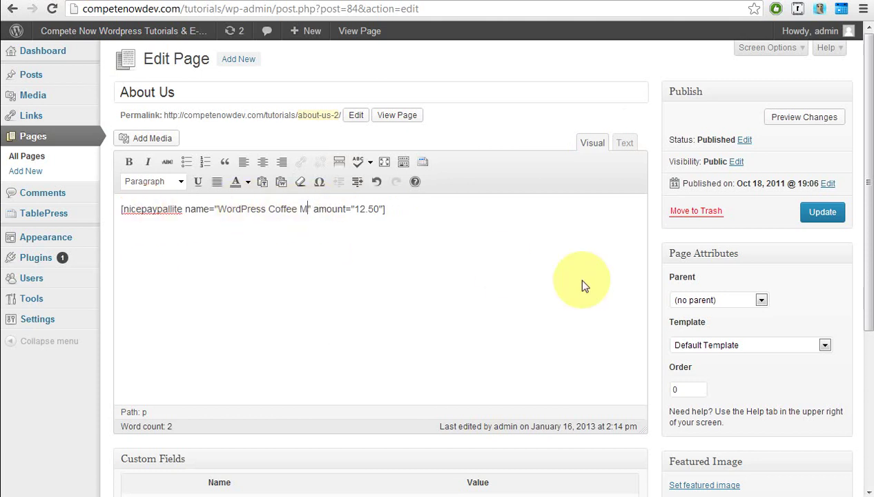
key("BackSpace")
key("BackSpace")
key("BackSpace")
key("BackSpace")
key("BackSpace")
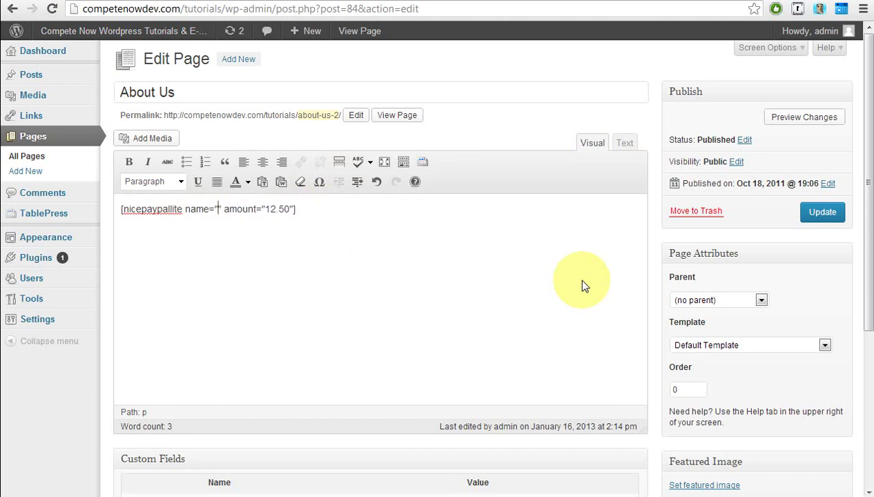
type("TEst")
key("BackSpace")
key("BackSpace")
key("BackSpace")
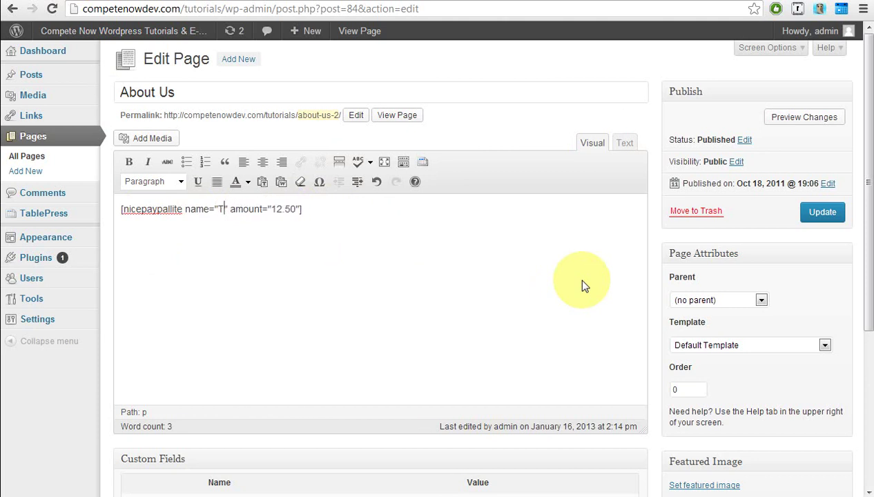
type("est ")
type("Product")
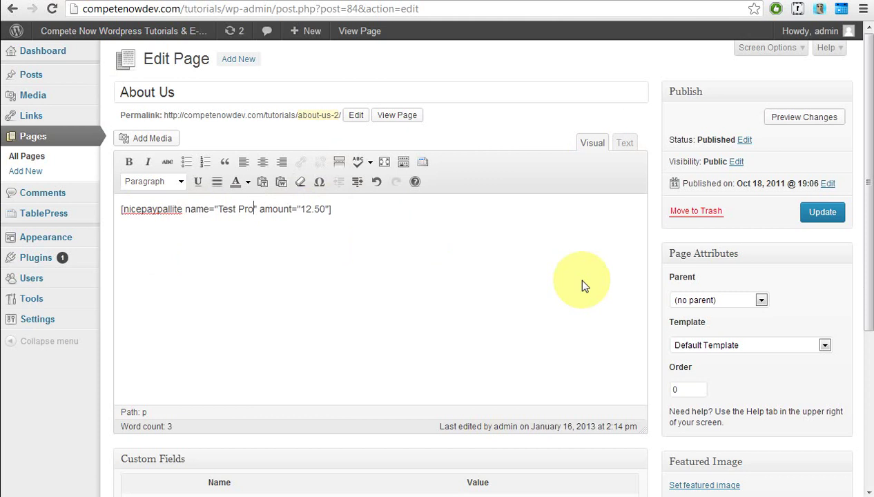
key("BackSpace")
key("BackSpace")
key("BackSpace")
type("ucts")
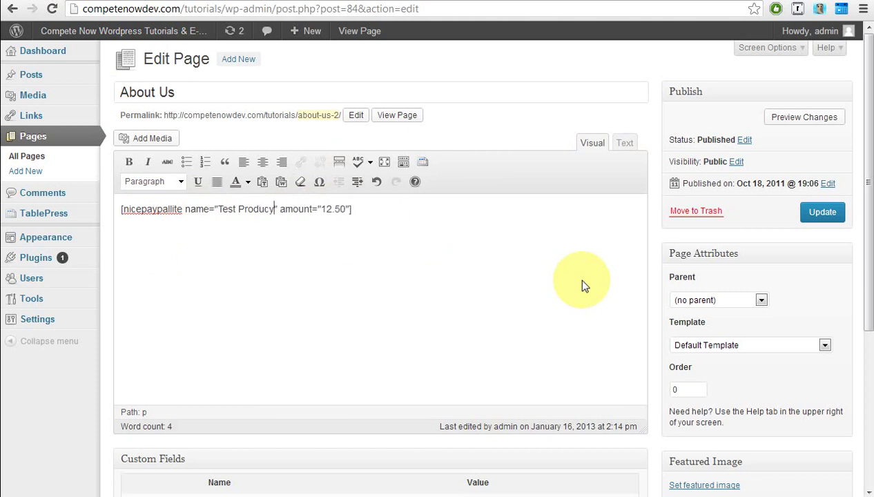
key("BackSpace")
key("Right")
key("Right")
key("Right")
key("Right")
key("Right")
key("Right")
key("Right")
key("Right")
key("Right")
key("Right")
key("Right")
key("Right")
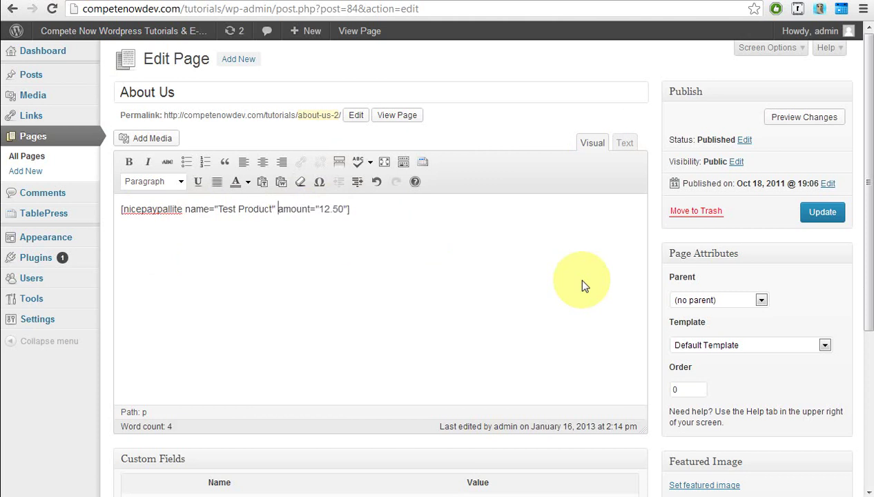
left_click(814, 212)
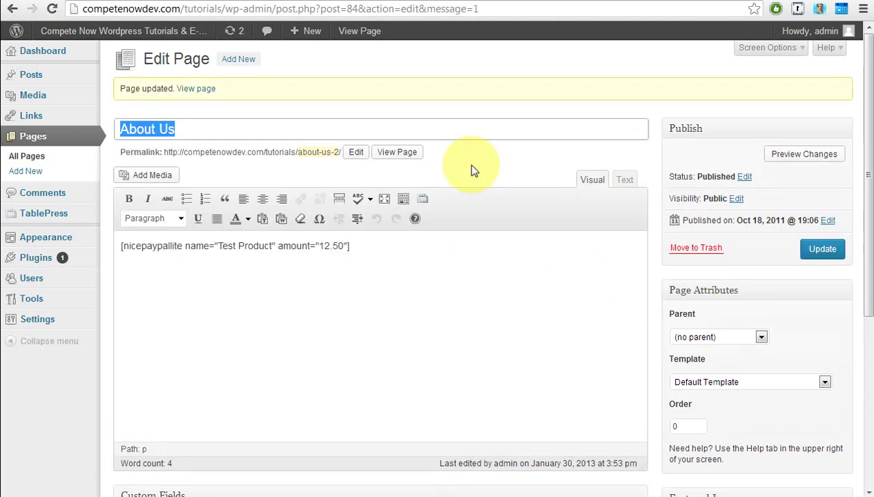
Step: View the published About Us page with its new Buy Now button
left_click(409, 155)
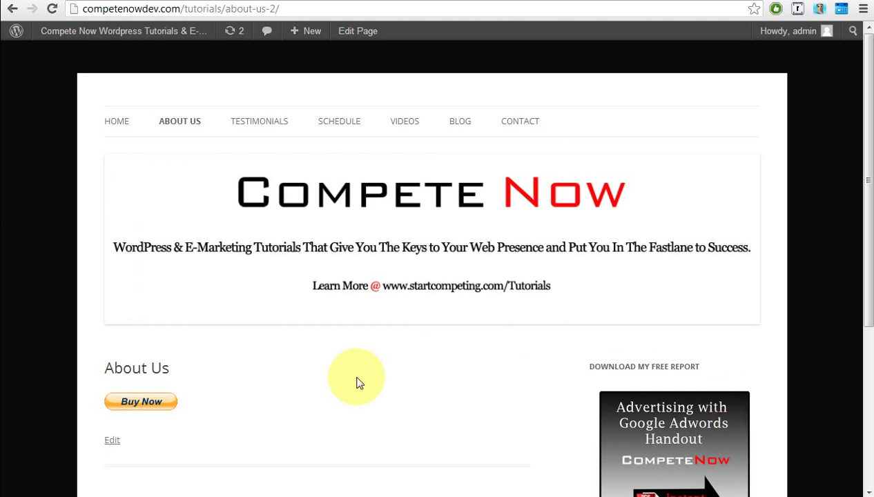
left_click(151, 413)
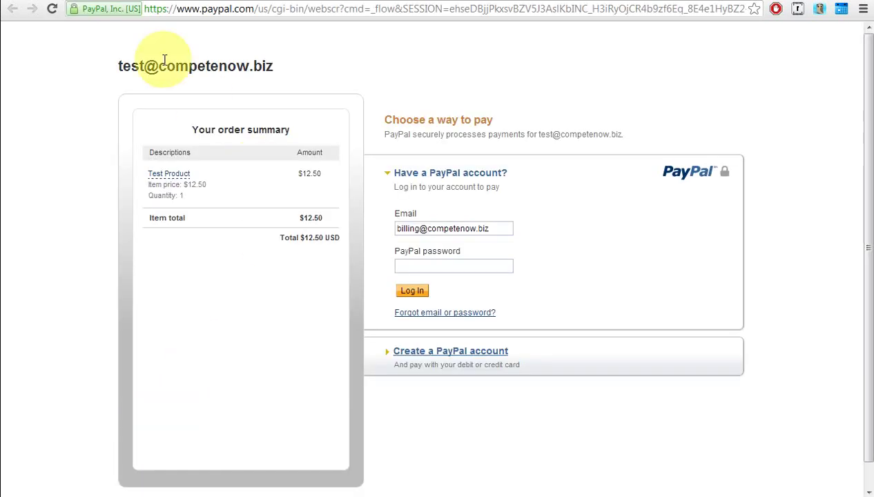
left_click_drag(125, 68, 257, 87)
left_click(281, 92)
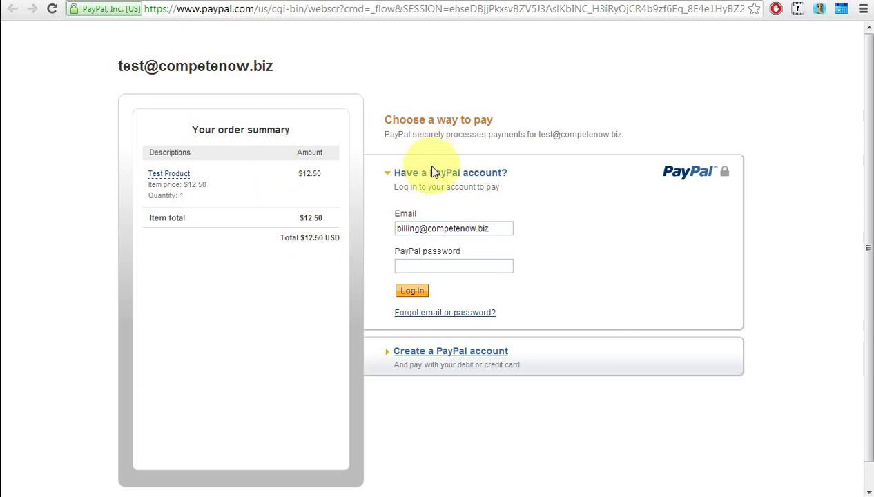
left_click(445, 351)
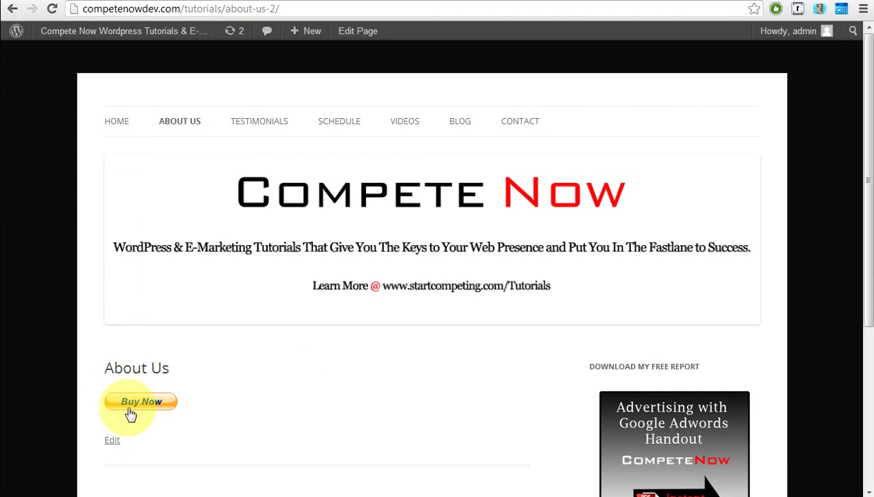
Step: Reopen the About Us page editor and insert a blank line above the nicepaypallite shortcode
mouse_move(128, 33)
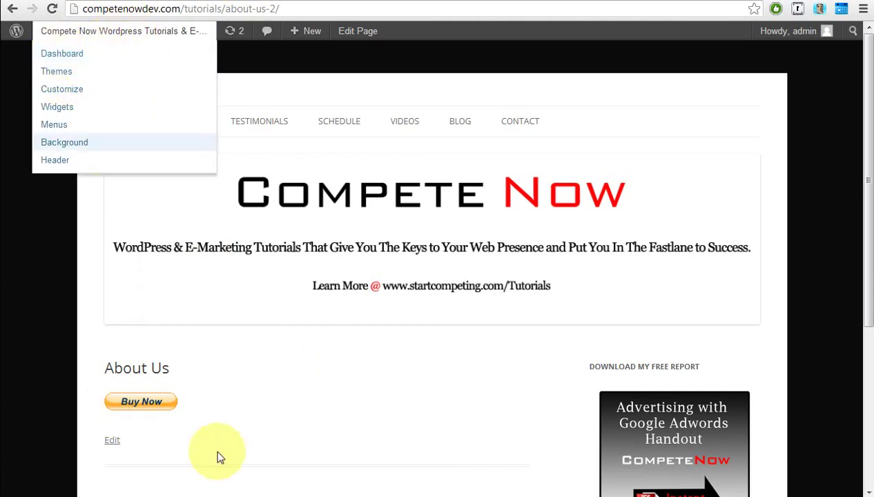
scroll(121, 336, "down", 1)
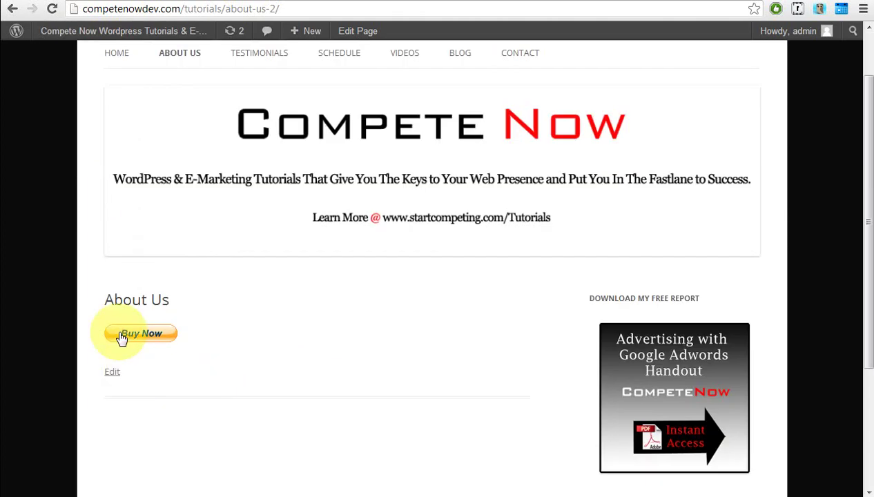
left_click(112, 371)
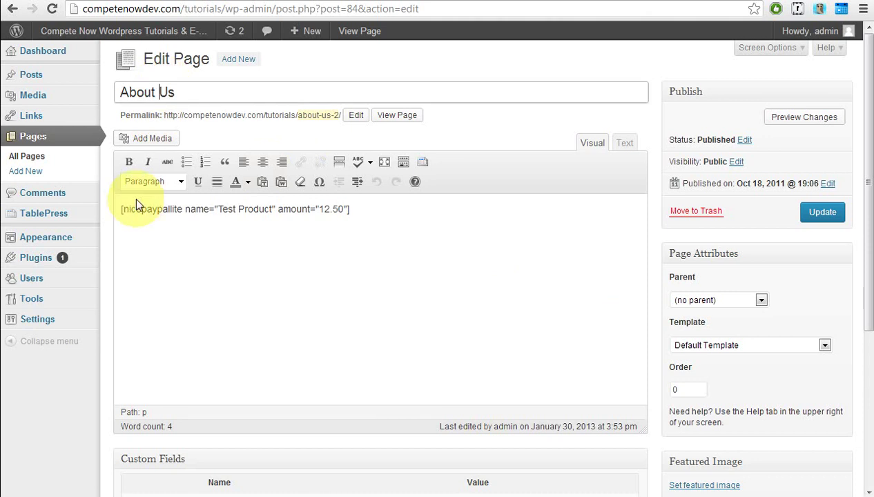
left_click(107, 215)
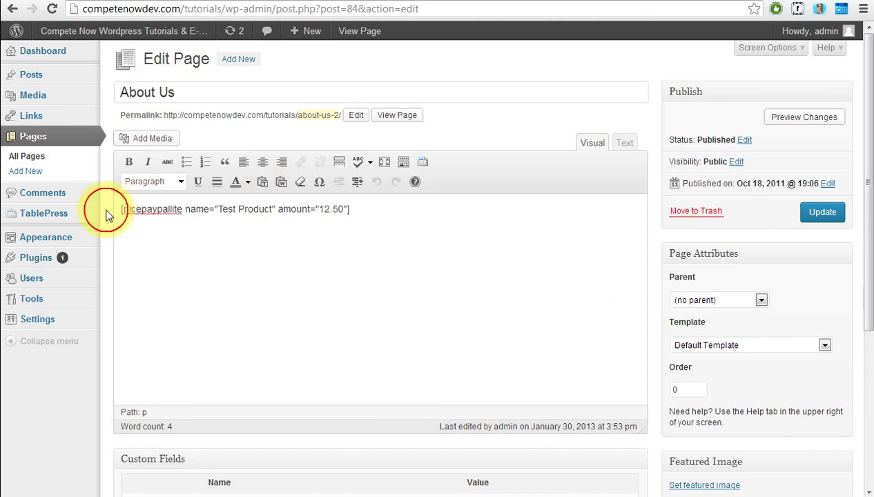
left_click(229, 208)
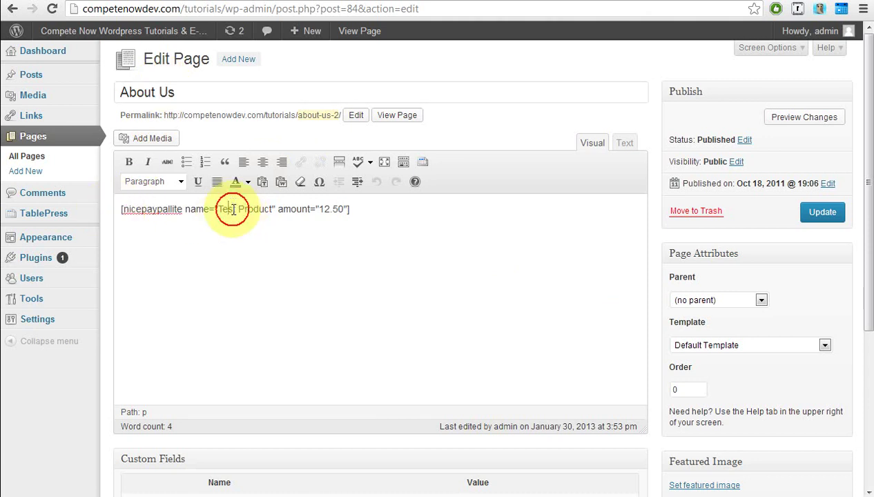
left_click(122, 210)
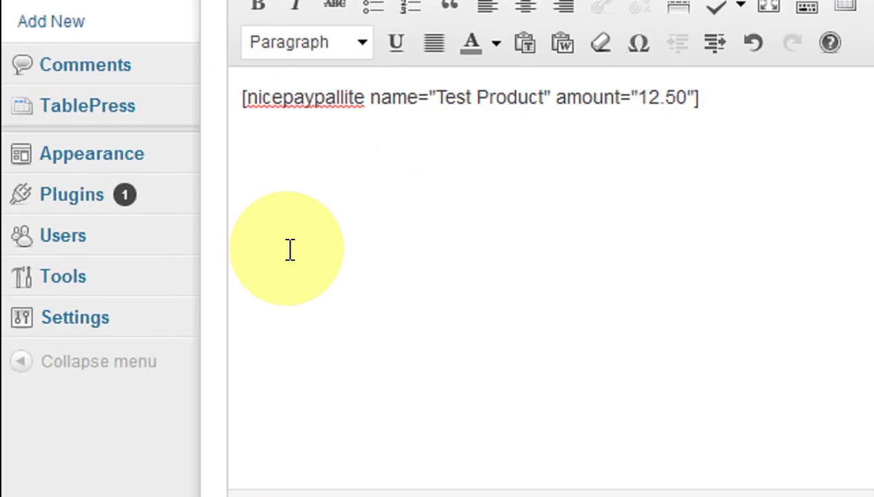
key("Return")
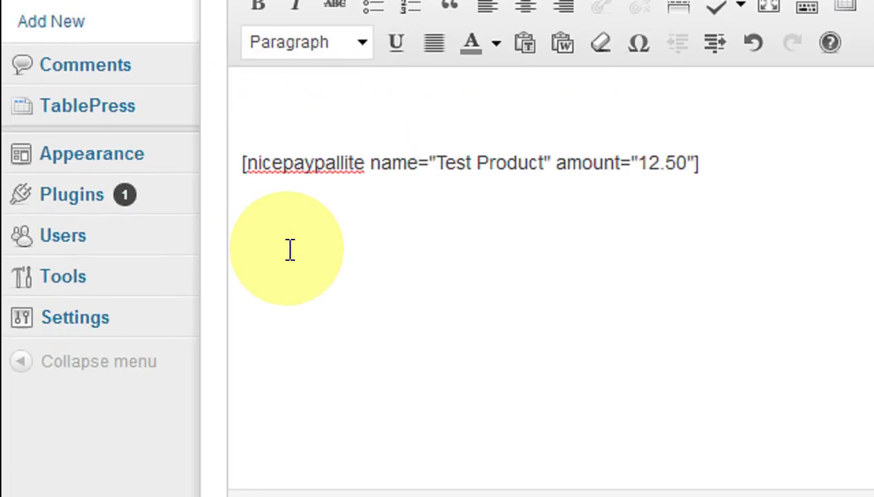
Step: Type the title 'Test Product 1' above the shortcode and adjust the line breaks
key("Up")
type("Test ")
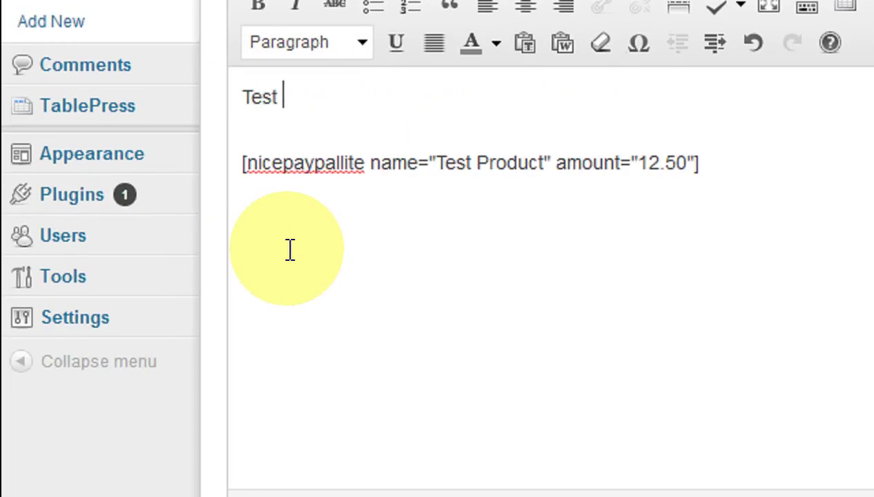
type("Product 1")
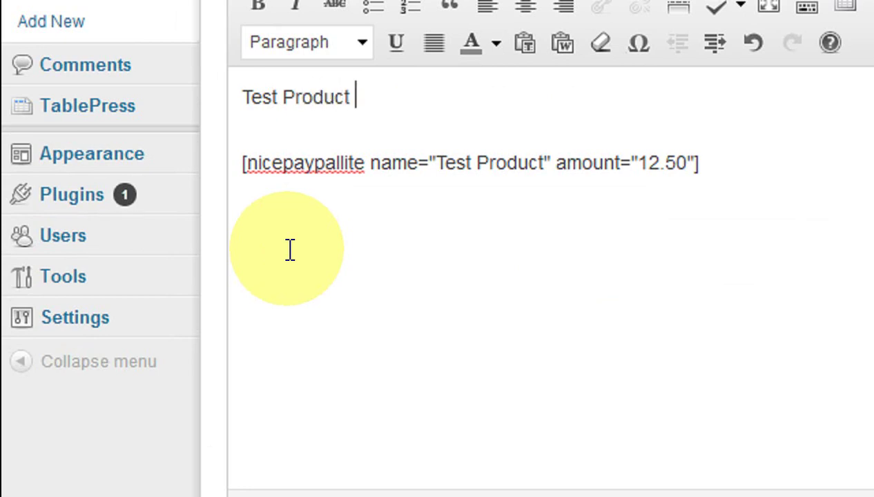
left_click(283, 135)
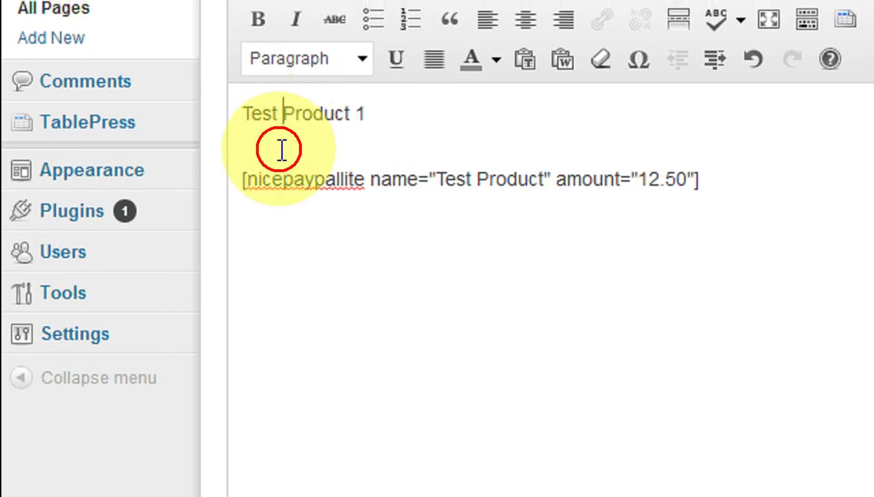
key("Left")
key("Left")
key("Left")
key("Left")
key("BackSpace")
key("Return")
key("Up")
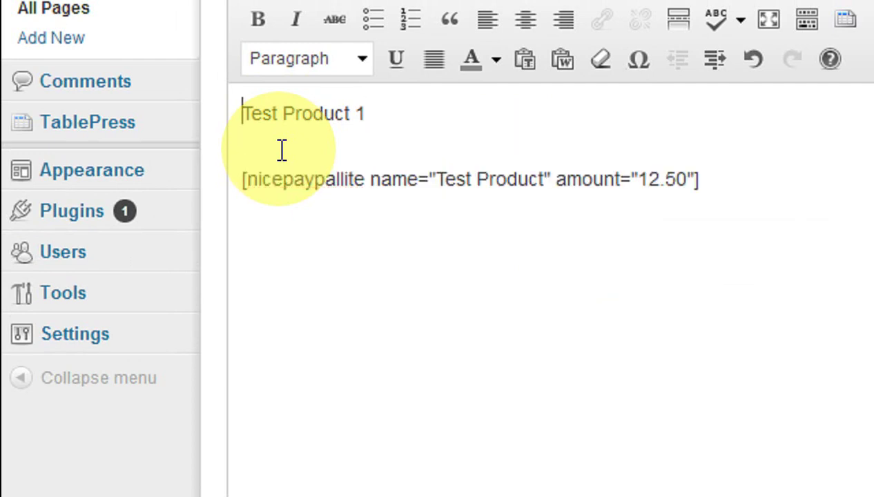
key("Down")
key("Down")
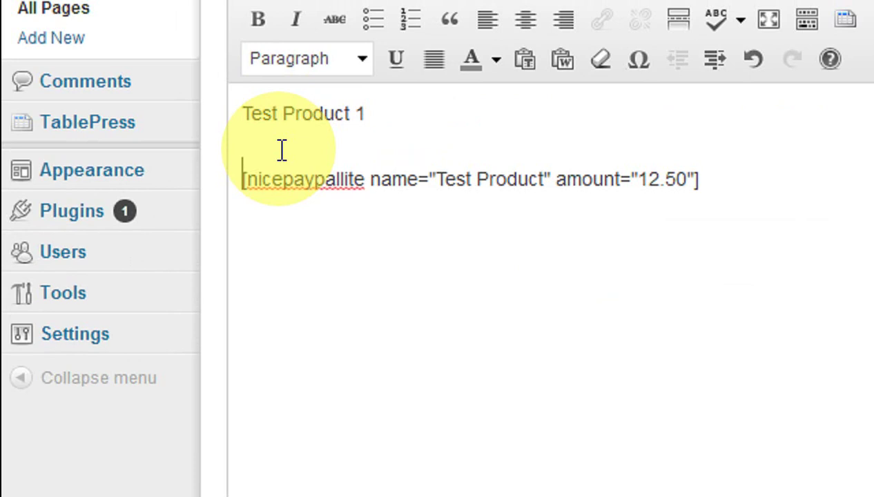
Step: Remove the blank line between title and shortcode, then update the About Us page
left_click(476, 113)
key("Delete")
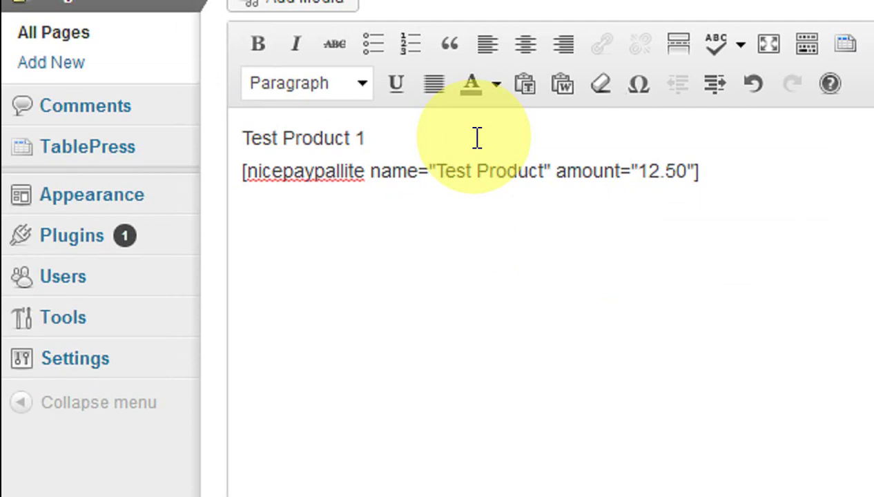
key("Delete")
key("Return")
key("Return")
key("Up")
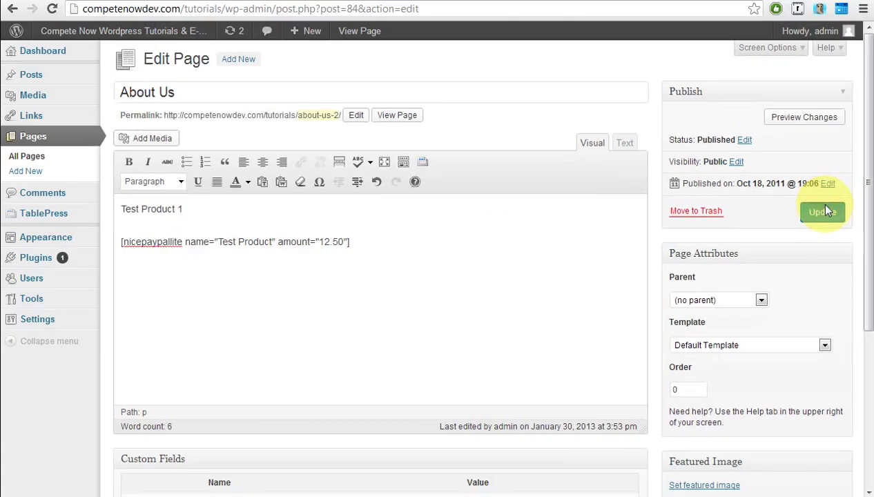
left_click(830, 166)
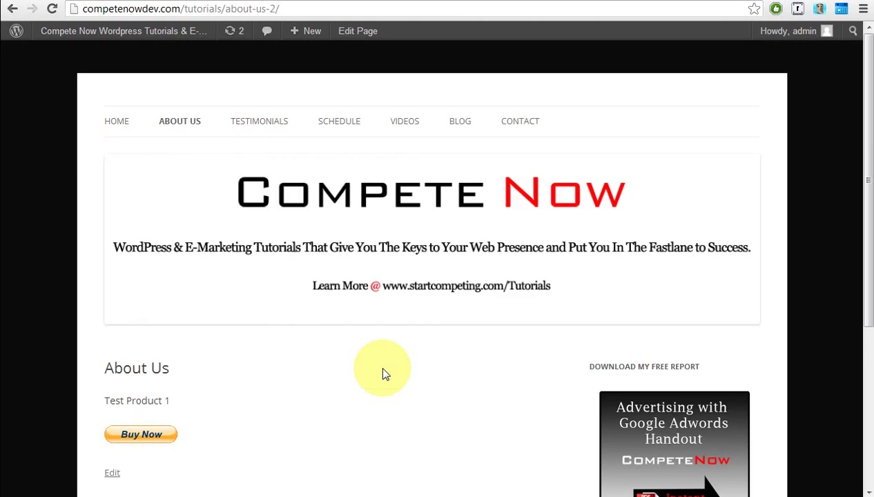
Step: Check Test Product 1 above the Buy Now button on the live page, then return to Dashboard
scroll(384, 370, "down", 1)
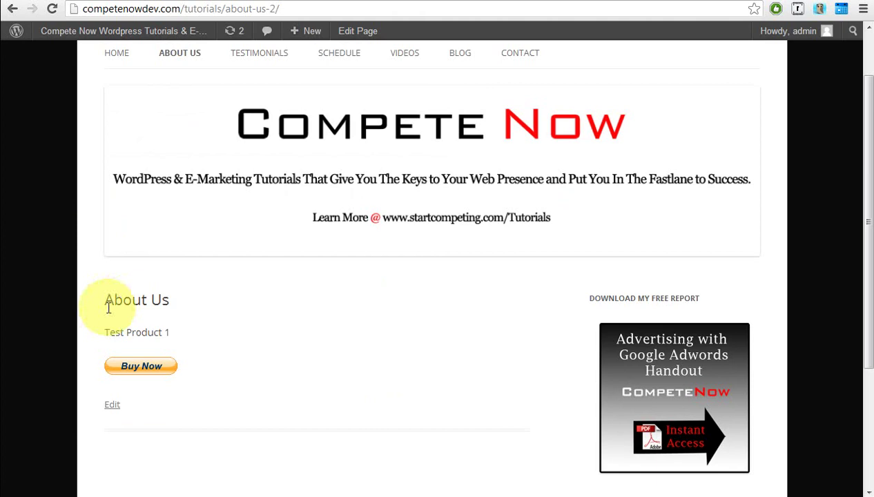
left_click_drag(104, 333, 143, 357)
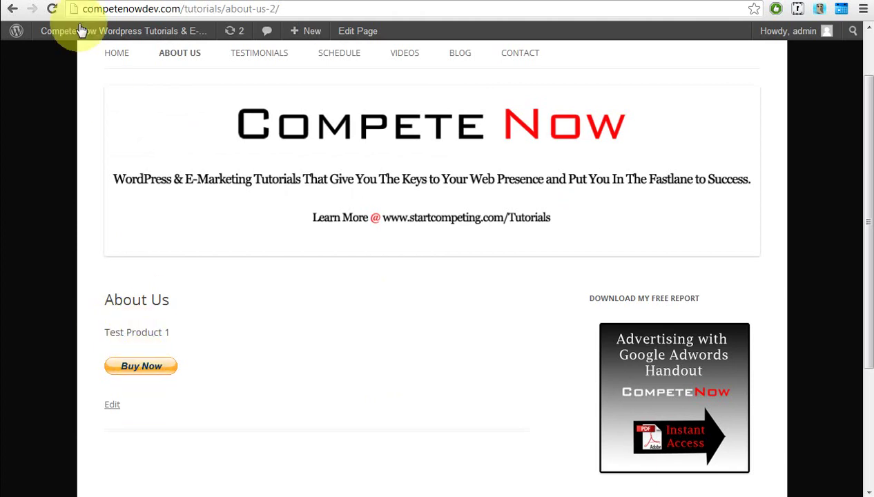
mouse_move(76, 31)
left_click(71, 54)
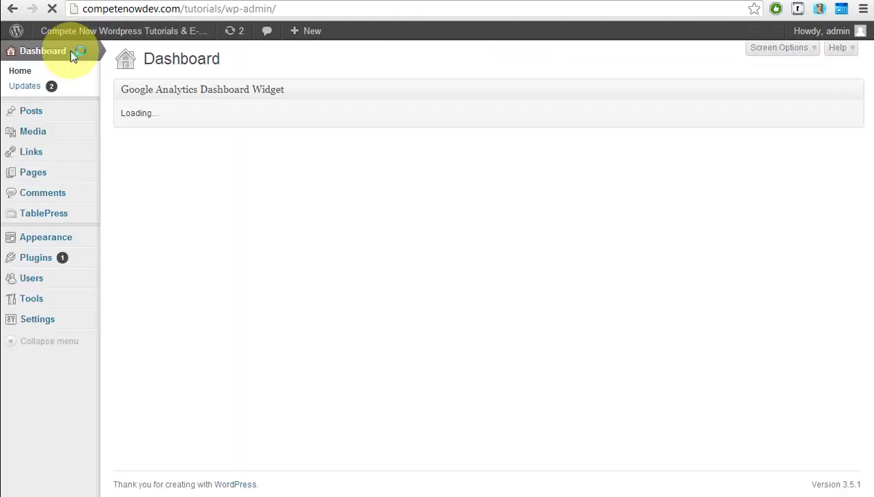
Step: Set Nice PayPal Button Lite's default button size to Small, save, and go to the home page
mouse_move(46, 323)
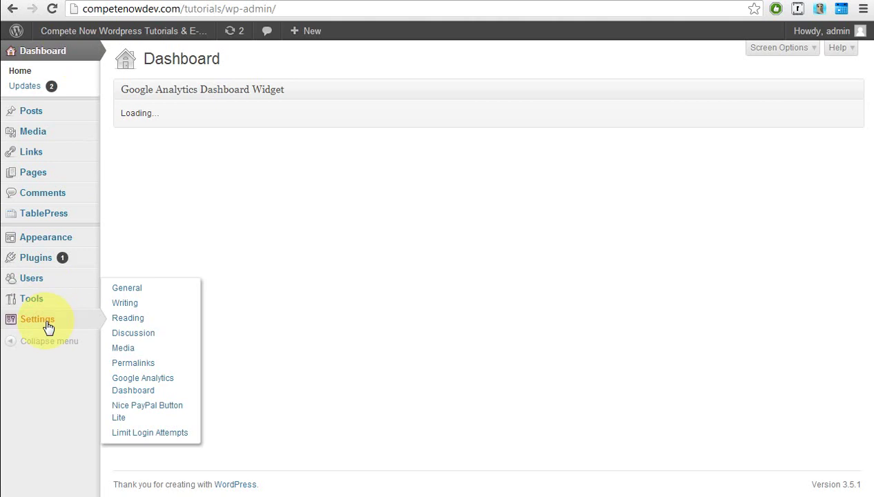
left_click(146, 414)
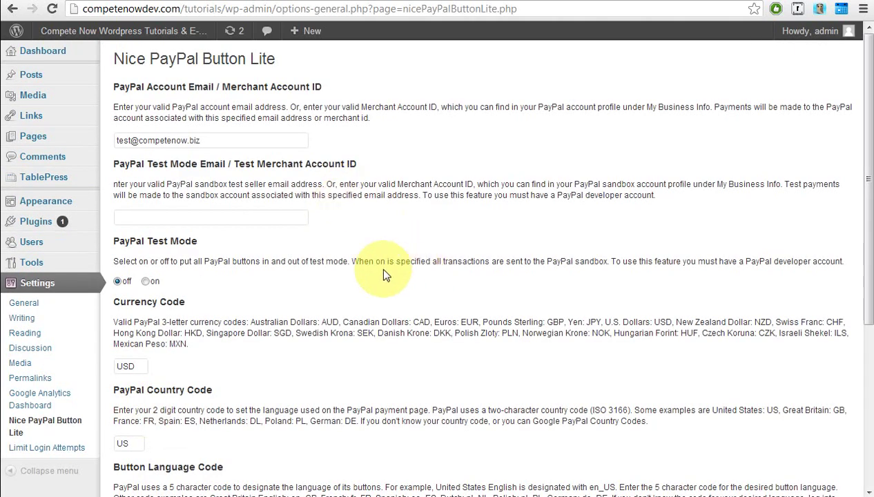
scroll(361, 286, "down", 2)
scroll(361, 286, "down", 2)
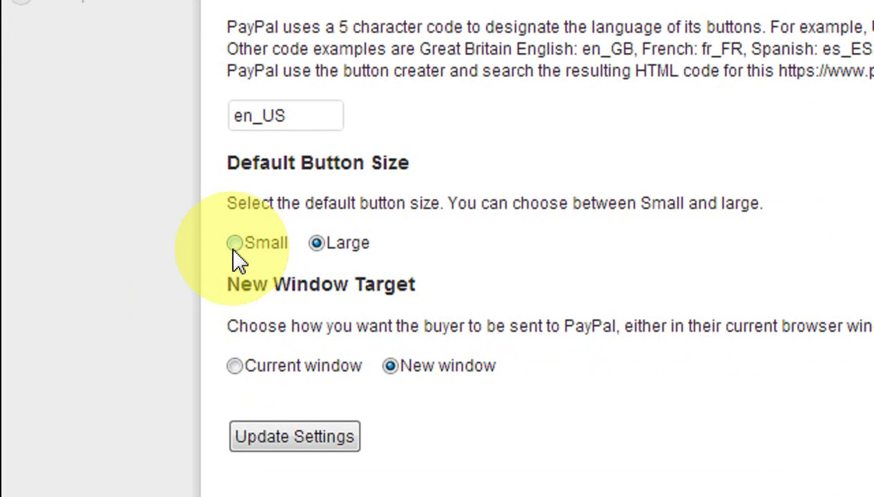
left_click(236, 245)
left_click(243, 424)
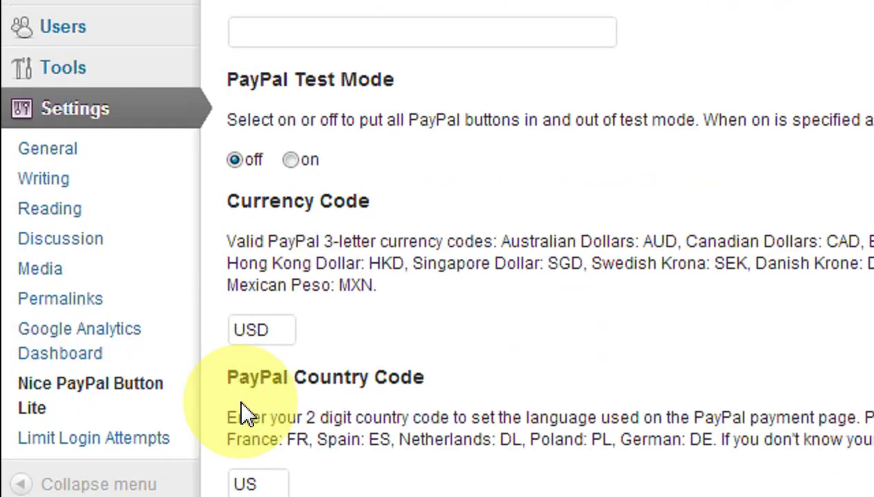
scroll(345, 287, "down", 2)
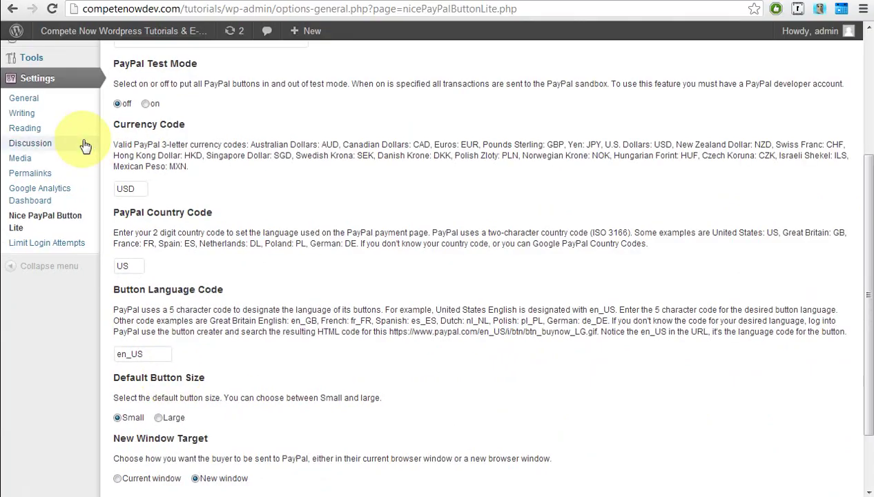
scroll(86, 131, "up", 3)
left_click(130, 30)
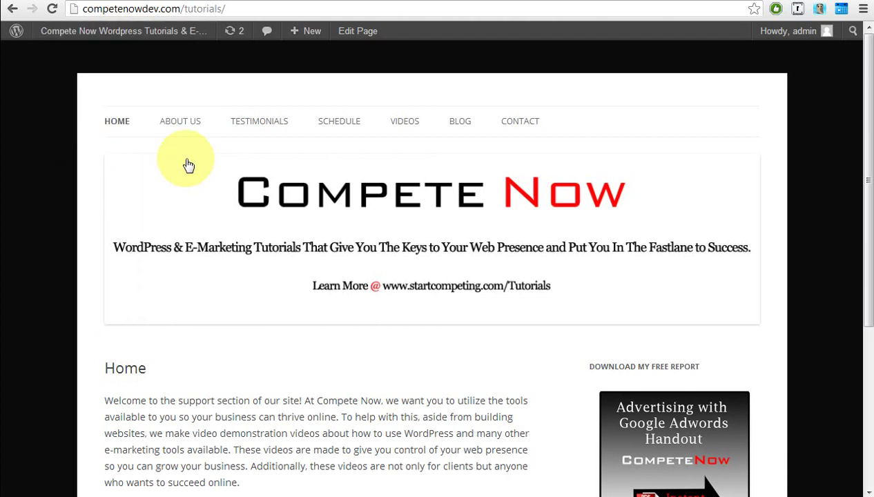
Step: On the live About Us page, check that the smaller Buy Now button reaches PayPal checkout for Test Product at $12.50
left_click(187, 132)
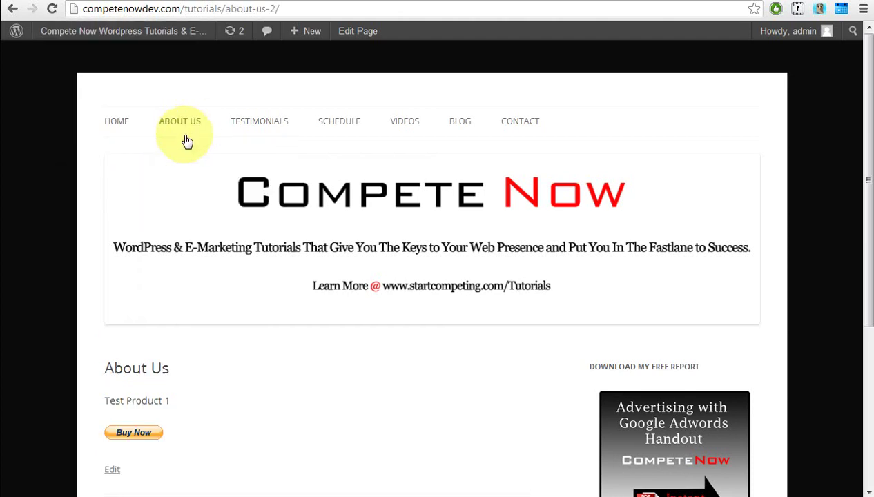
scroll(274, 419, "down", 1)
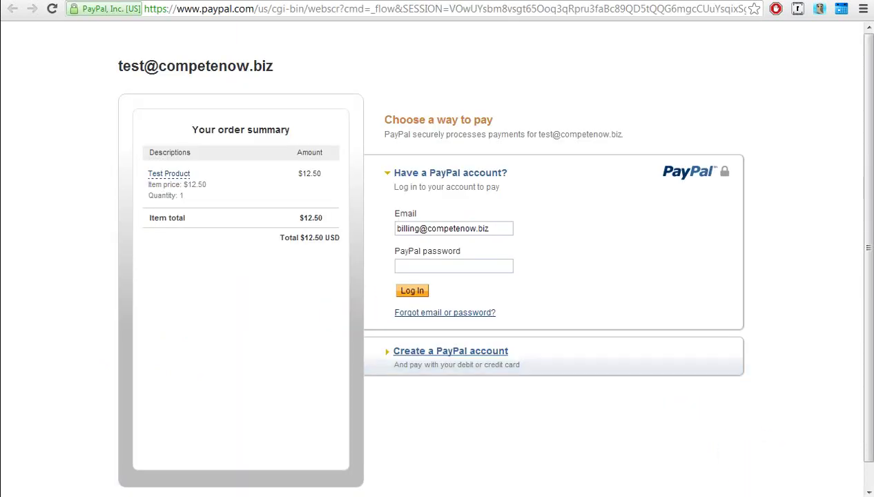
key("ctrl+w")
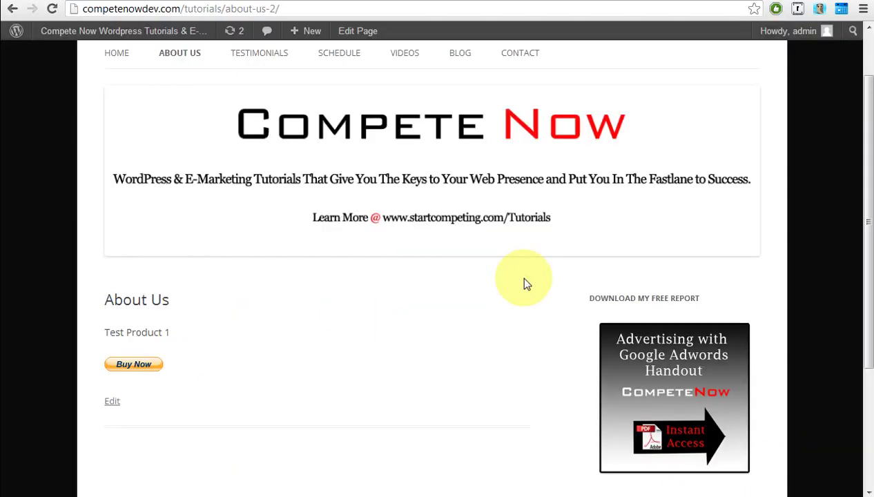